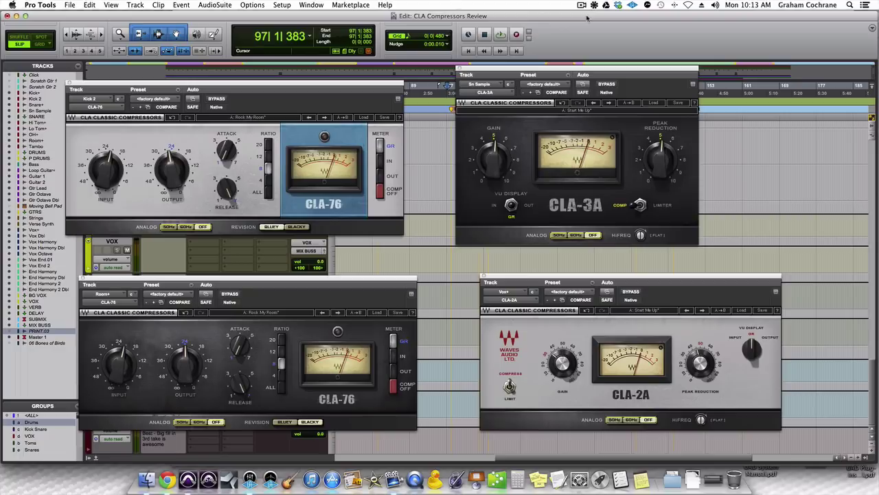
Play the song through the compressors, then stop playback
{"action": "key", "text": "space"}
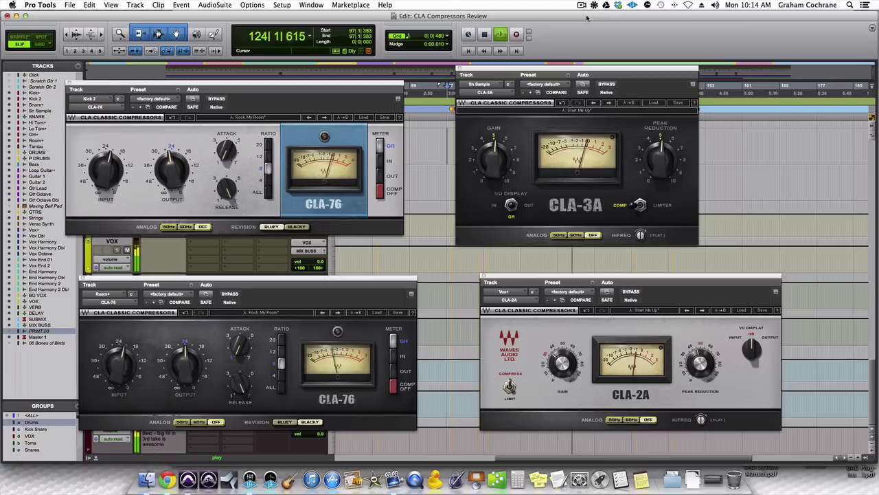
{"action": "key", "text": "space"}
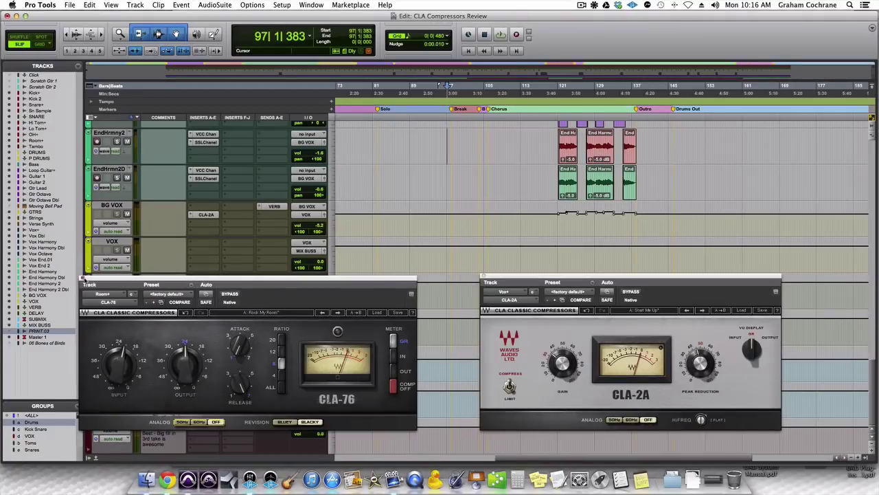
Close the Room+ CLA-76 window and move the Vox+ CLA-2A toward the centre
{"action": "left_click", "coordinate": [83, 279]}
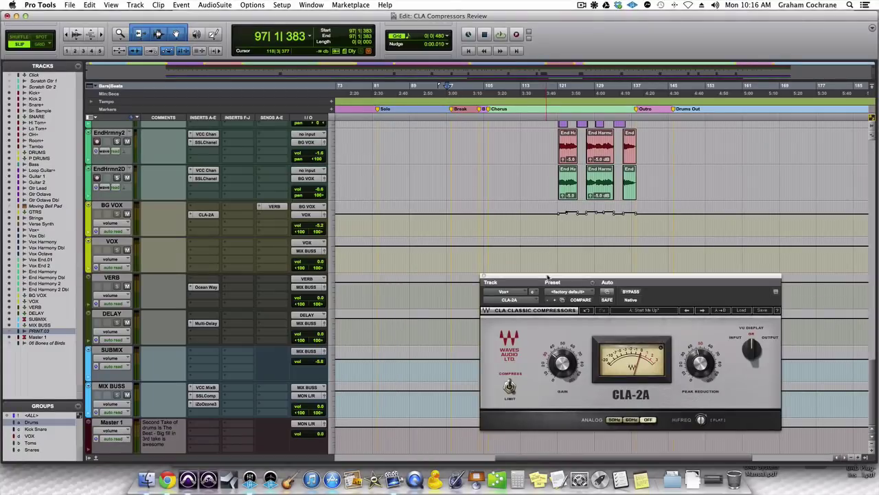
{"action": "left_click_drag", "start_coordinate": [549, 277], "coordinate": [430, 177]}
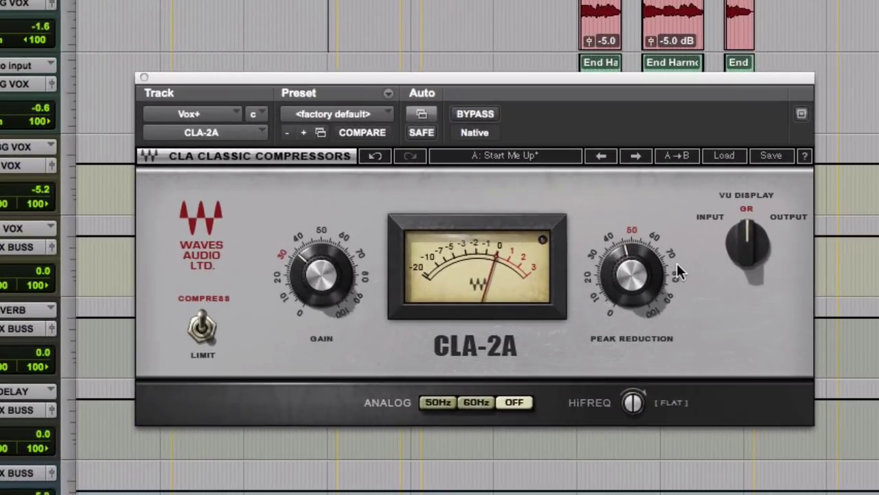
{"action": "mouse_move", "coordinate": [638, 278]}
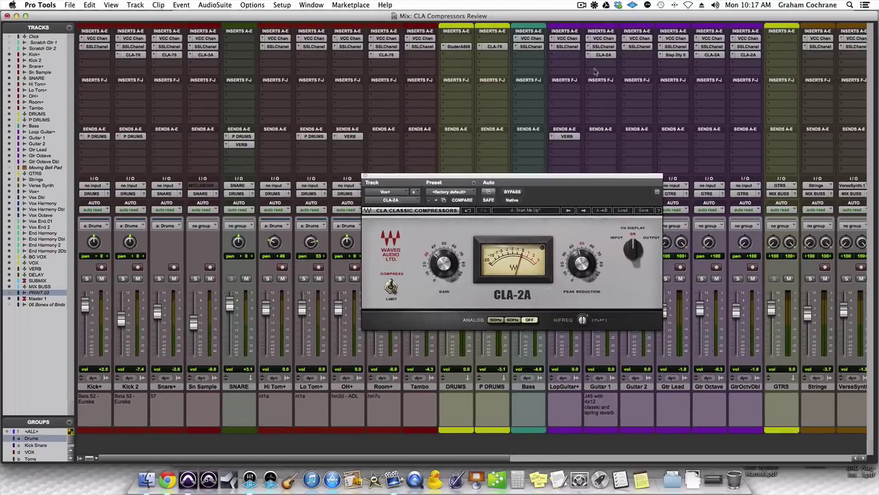
View the CLA-2A settings on the Vox+, BG VOX and Guitar 1 tracks
{"action": "scroll", "coordinate": [443, 61], "scroll_direction": "right", "scroll_amount": 5}
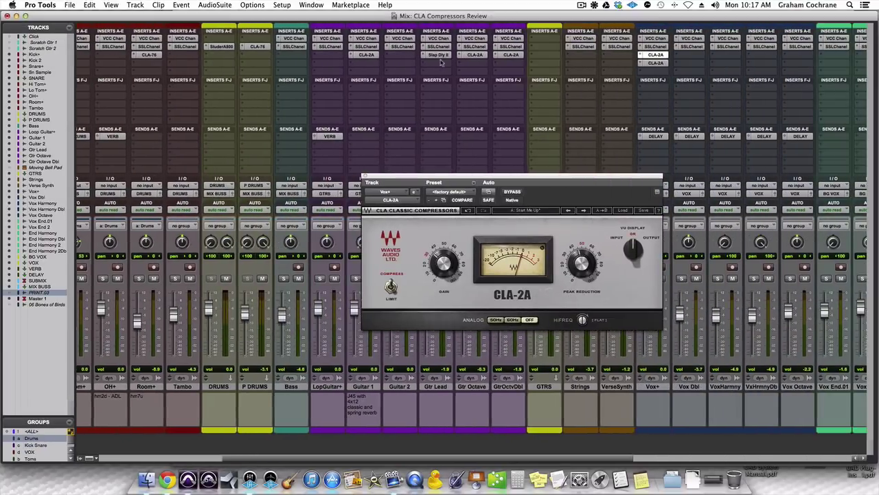
{"action": "left_click", "coordinate": [656, 63]}
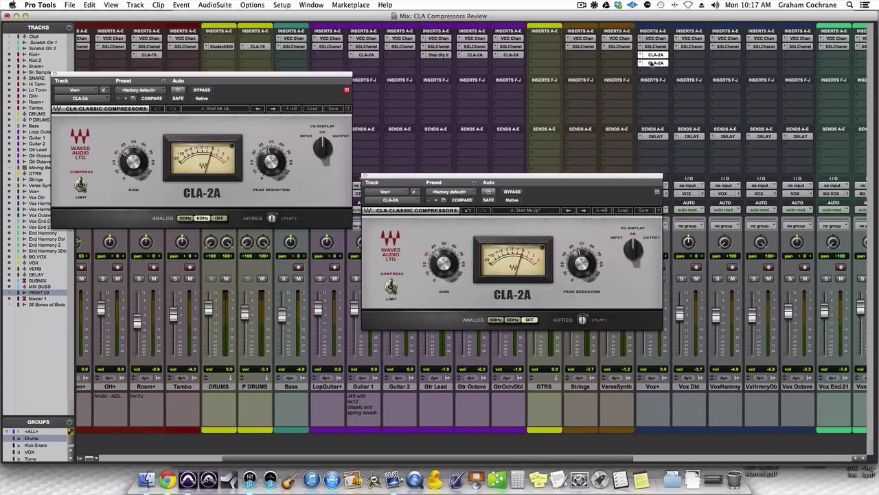
{"action": "scroll", "coordinate": [652, 64], "scroll_direction": "right", "scroll_amount": 3}
{"action": "scroll", "coordinate": [651, 64], "scroll_direction": "right", "scroll_amount": 3}
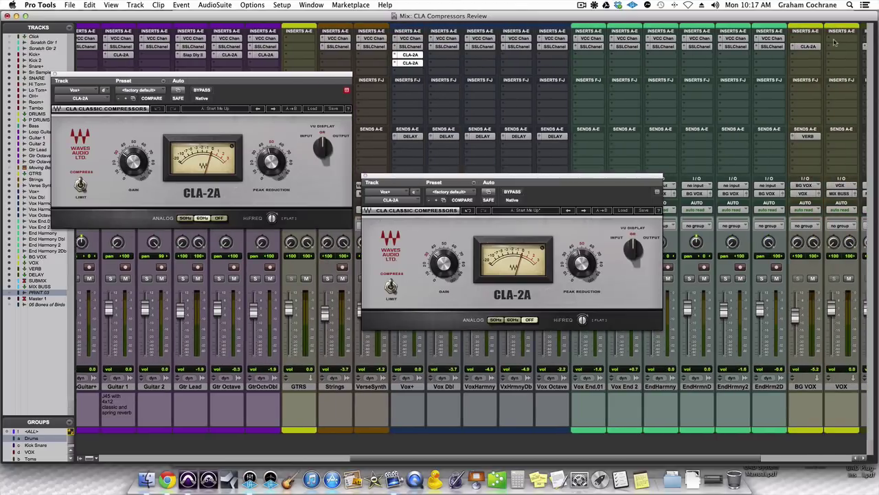
{"action": "left_click", "coordinate": [808, 47]}
{"action": "scroll", "coordinate": [779, 52], "scroll_direction": "left", "scroll_amount": 7}
{"action": "scroll", "coordinate": [778, 52], "scroll_direction": "left", "scroll_amount": 1}
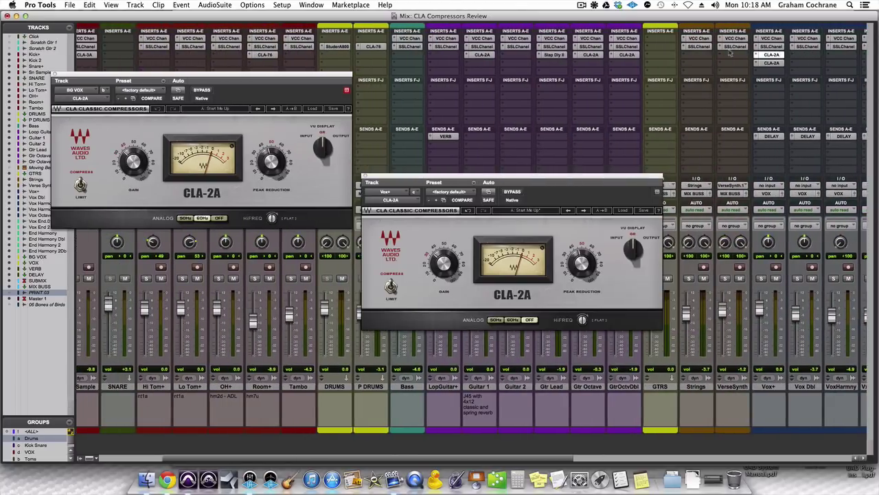
{"action": "left_click", "coordinate": [484, 55]}
Close the Vox+ and Guitar 1 CLA-2A windows
{"action": "left_click", "coordinate": [364, 177]}
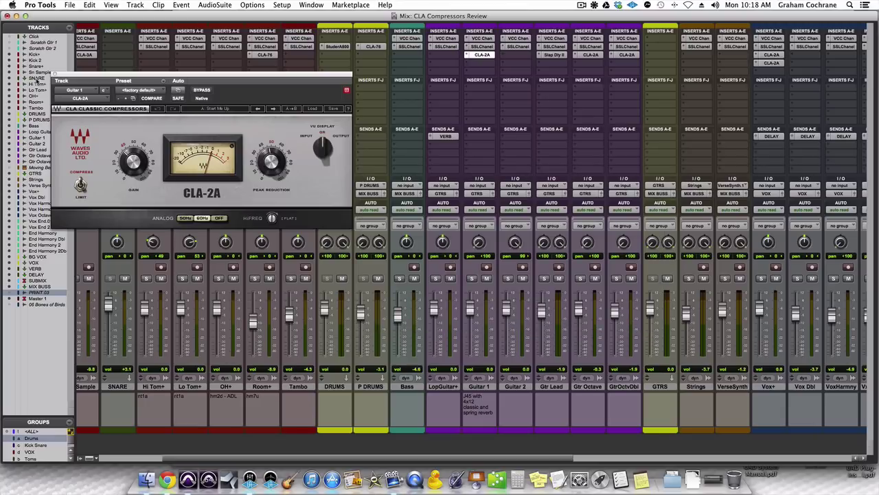
{"action": "left_click", "coordinate": [55, 73]}
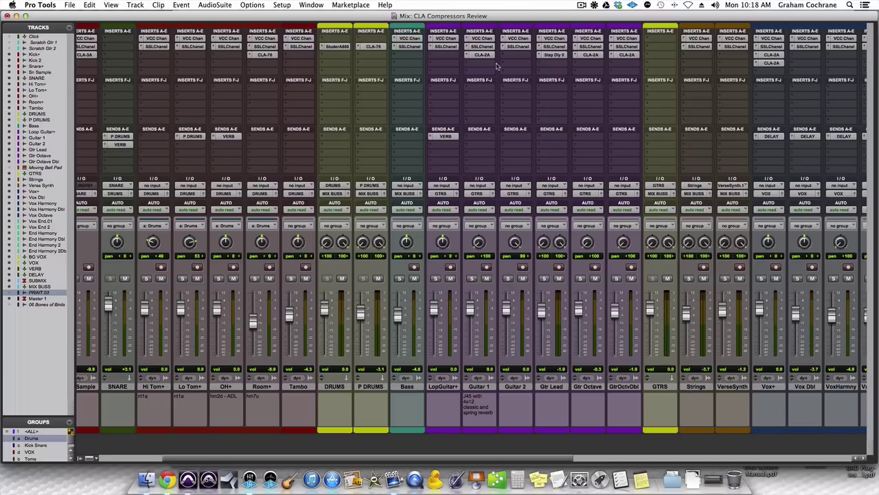
{"action": "scroll", "coordinate": [497, 66], "scroll_direction": "left", "scroll_amount": 4}
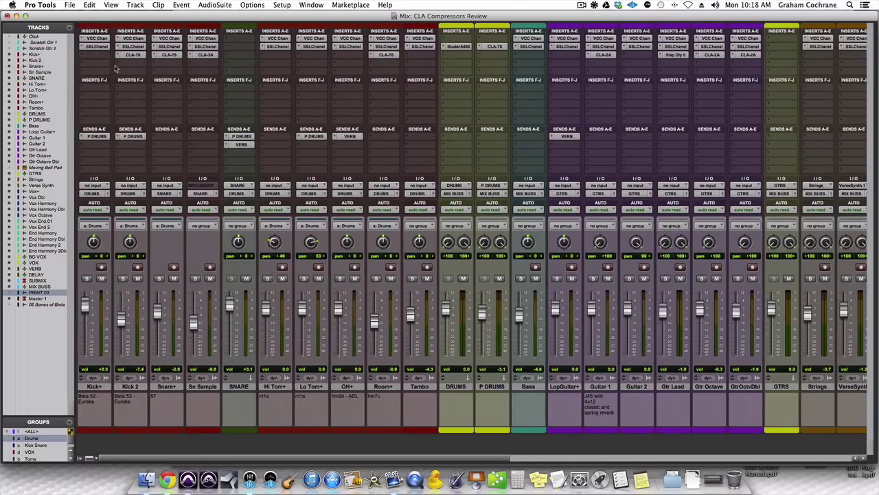
Open the Kick 2 and Room+ CLA-76 compressors, placing Room+ to the right of Kick 2
{"action": "left_click", "coordinate": [136, 55]}
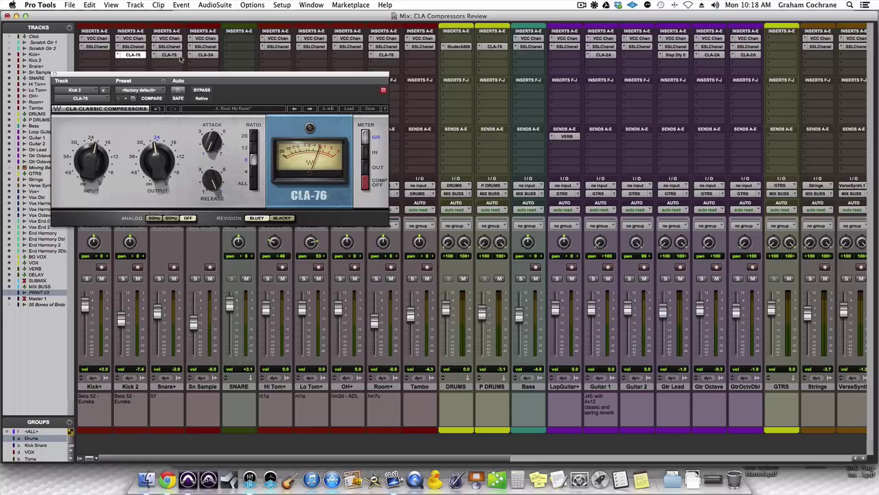
{"action": "left_click", "coordinate": [384, 55]}
{"action": "left_click_drag", "start_coordinate": [298, 17], "coordinate": [689, 80]}
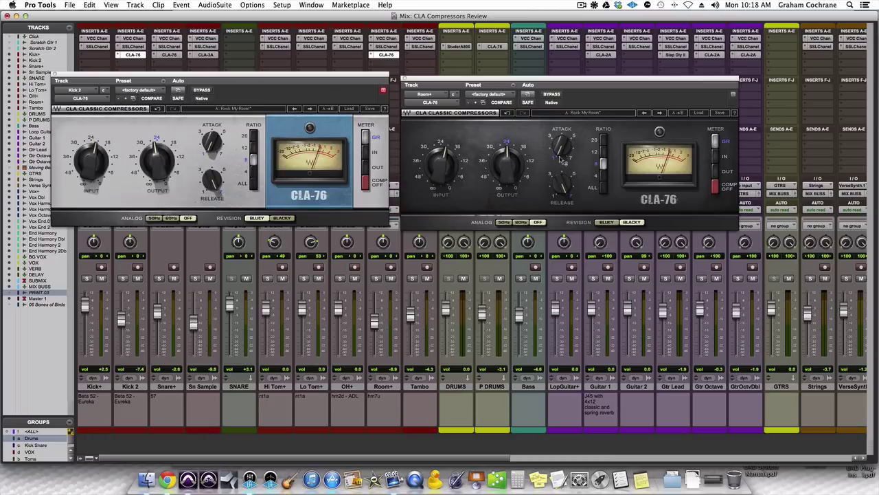
{"action": "mouse_move", "coordinate": [561, 159]}
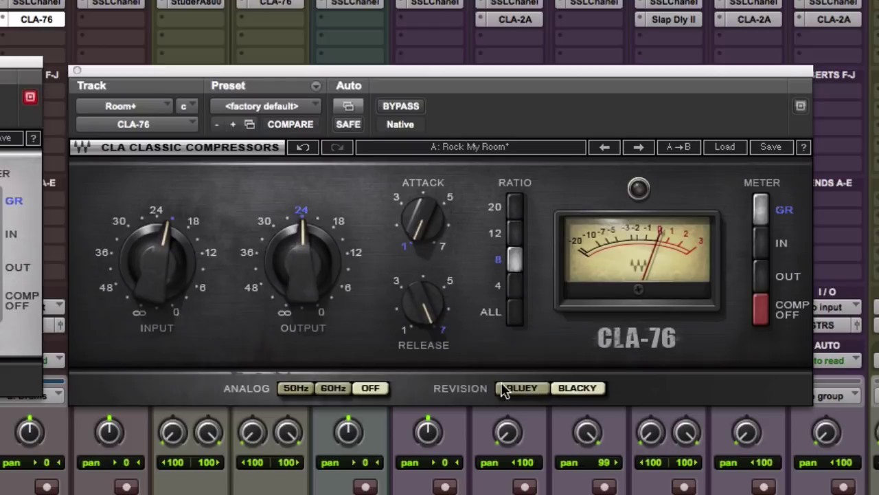
Compare Room+ CLA-76's Bluey and Blacky revisions, end on Blacky, and bring Kick 2's CLA-76 forward
{"action": "left_click", "coordinate": [526, 390]}
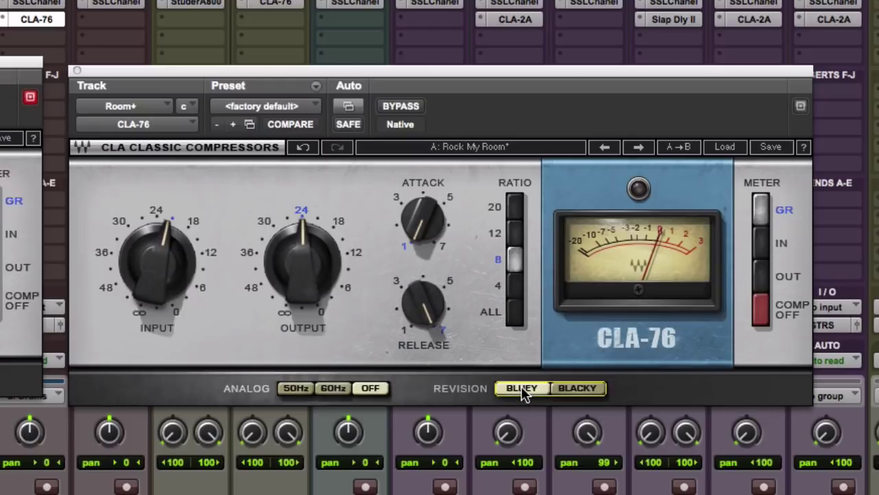
{"action": "left_click", "coordinate": [575, 391]}
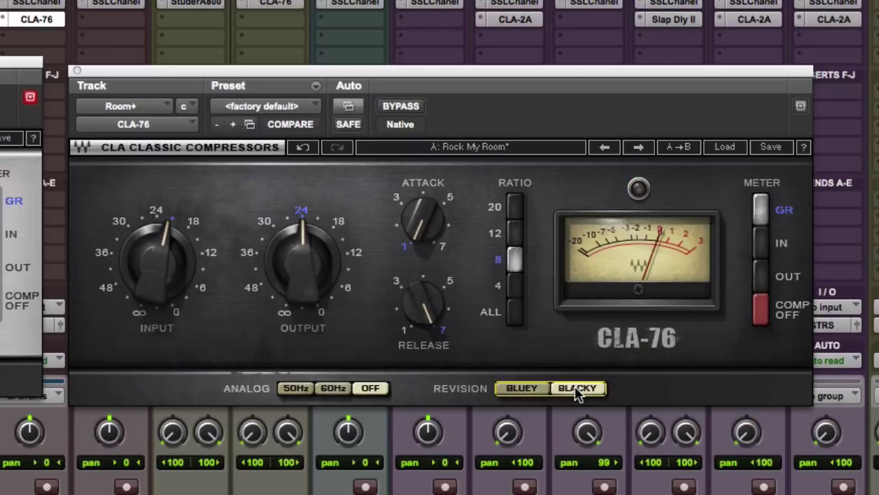
{"action": "left_click", "coordinate": [536, 388]}
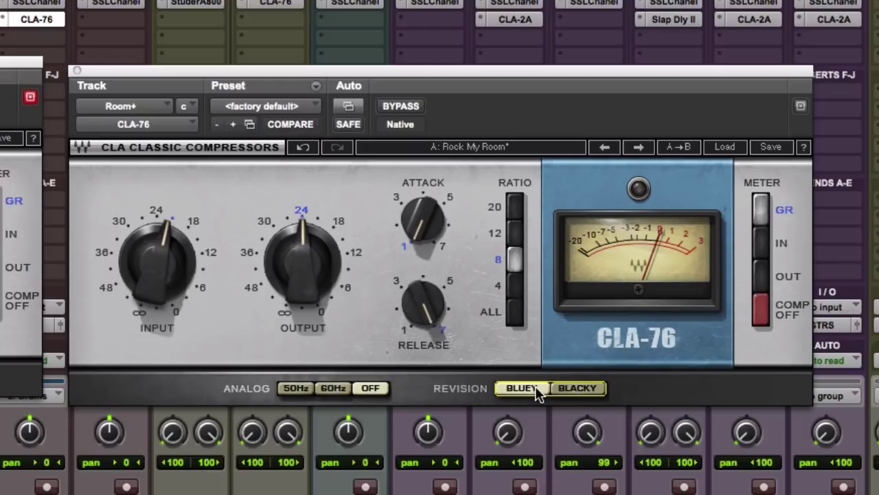
{"action": "left_click", "coordinate": [573, 389]}
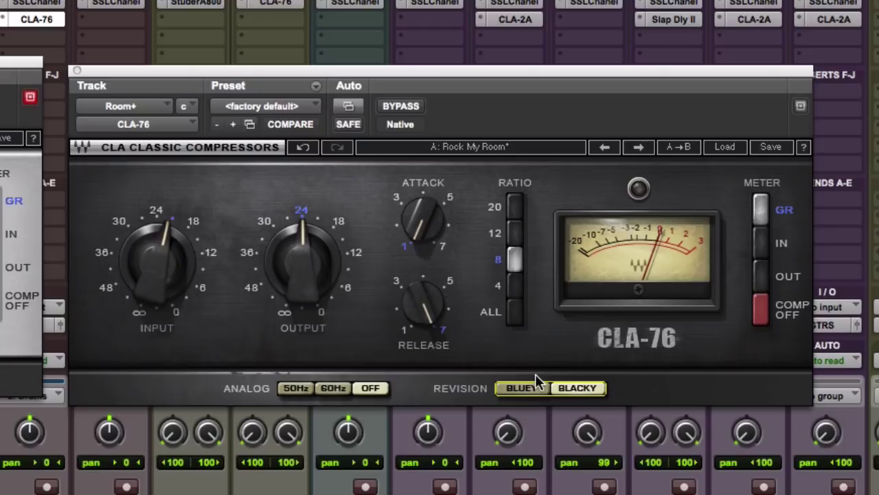
{"action": "left_click", "coordinate": [110, 86]}
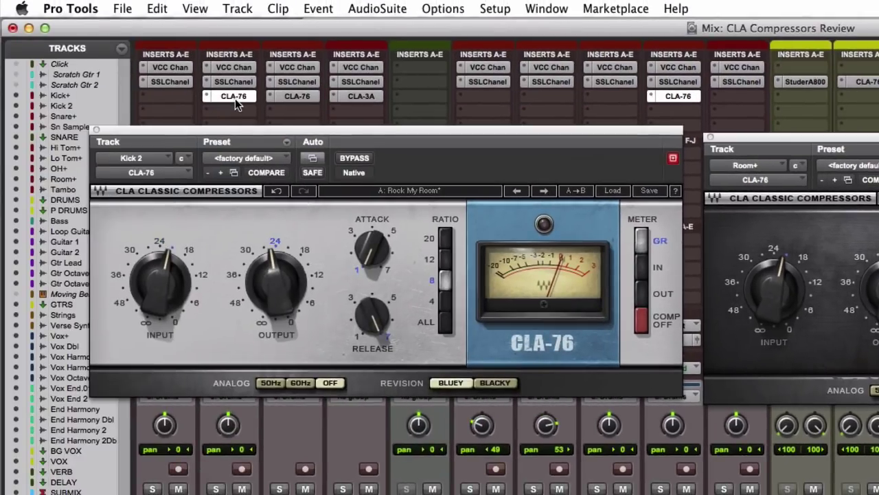
Close Kick 2's CLA-76, view the Snare+ CLA-76 and Sn Sample CLA-3A, then reposition Room+ CLA-76
{"action": "left_click", "coordinate": [235, 98]}
{"action": "left_click", "coordinate": [302, 98]}
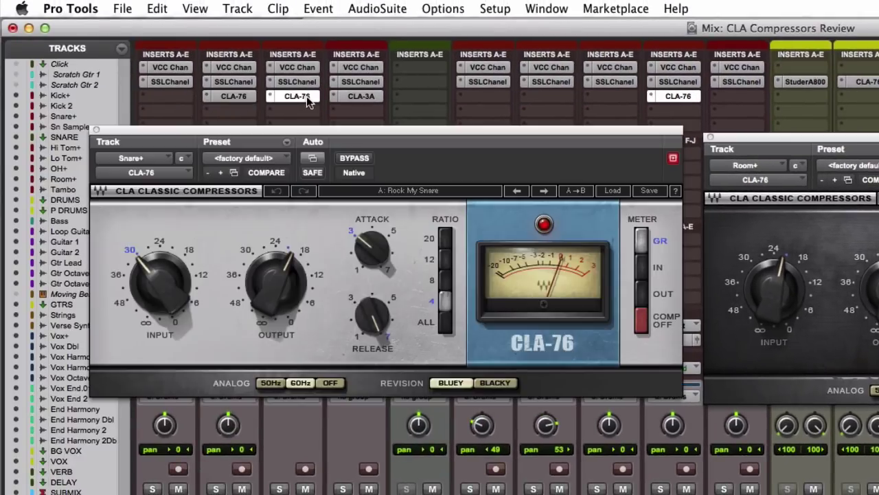
{"action": "left_click", "coordinate": [353, 97]}
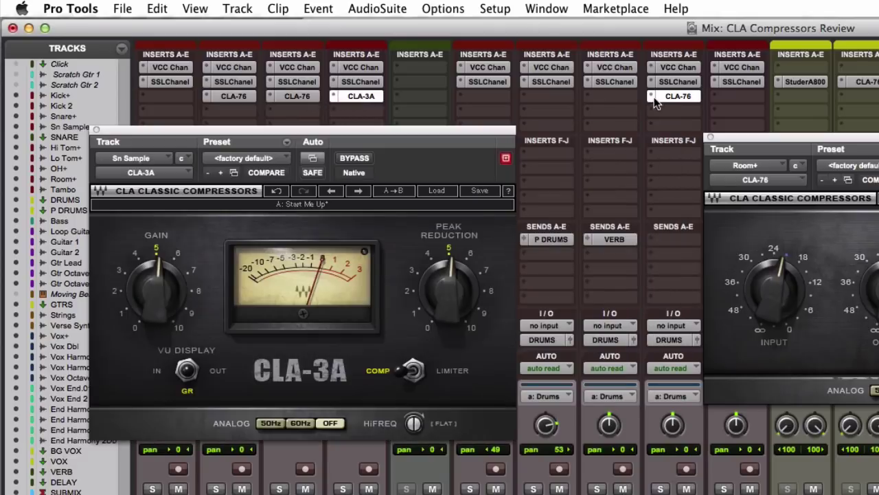
{"action": "left_click", "coordinate": [96, 129]}
{"action": "left_click_drag", "start_coordinate": [878, 143], "coordinate": [878, 159]}
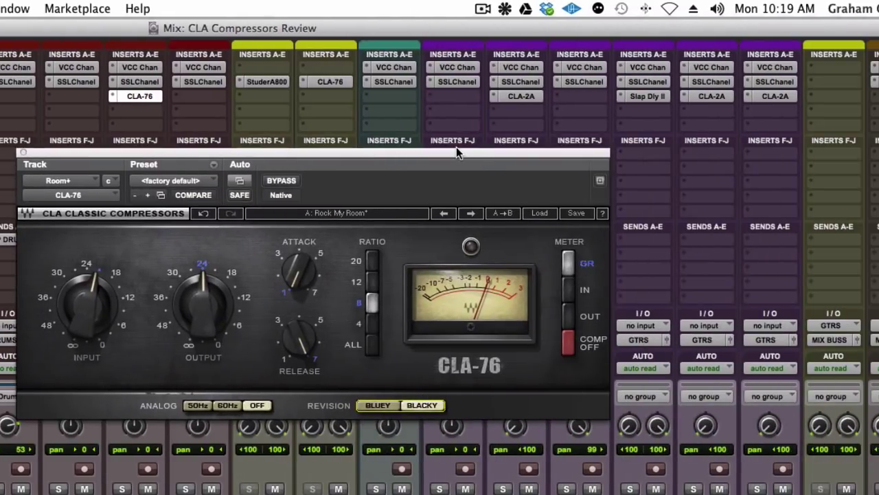
Move the Room+ CLA-76 aside, check its input knob value and set release to 7
{"action": "left_click_drag", "start_coordinate": [463, 155], "coordinate": [665, 149]}
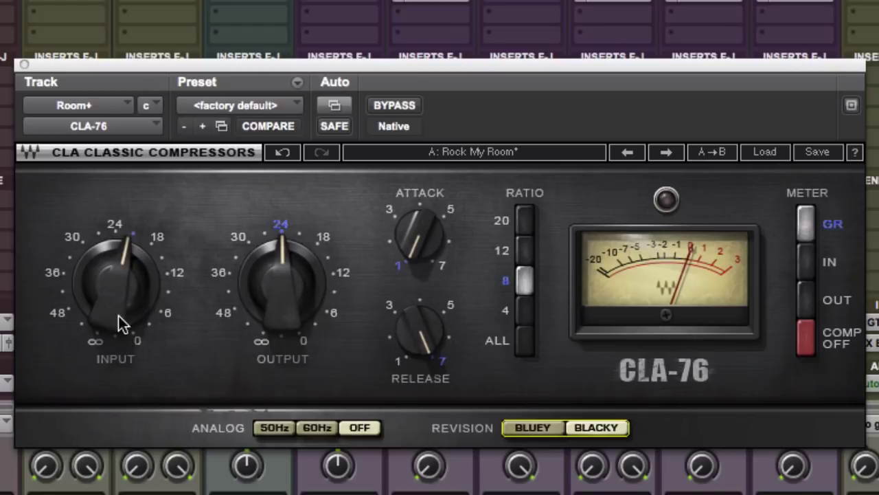
{"action": "left_click", "coordinate": [118, 254]}
{"action": "mouse_move", "coordinate": [431, 257]}
{"action": "mouse_move", "coordinate": [410, 360]}
{"action": "left_click_drag", "start_coordinate": [439, 348], "coordinate": [444, 349]}
Compare the Bluey and Blacky revisions, leave it on Bluey, and close the window
{"action": "left_click", "coordinate": [553, 426]}
{"action": "left_click", "coordinate": [598, 426]}
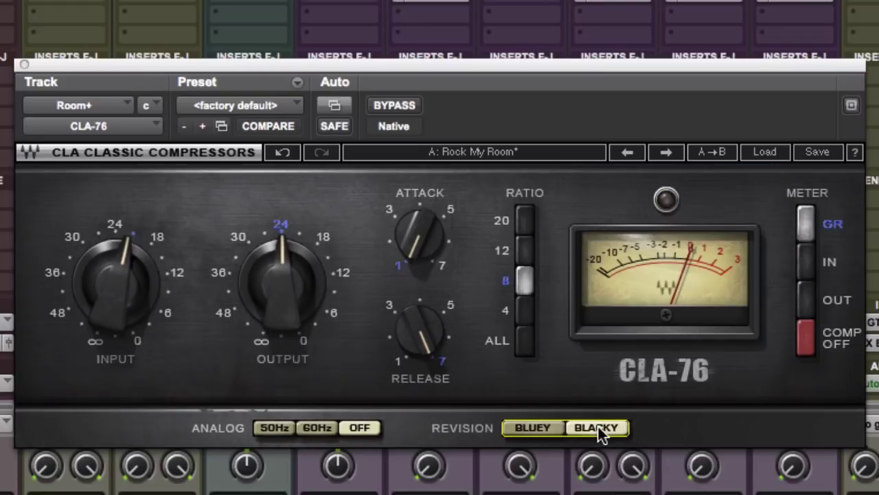
{"action": "left_click", "coordinate": [552, 426]}
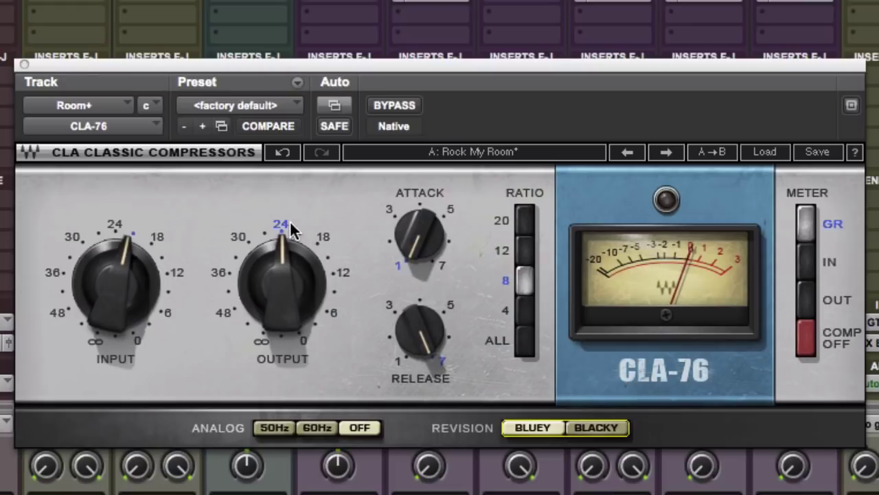
{"action": "left_click", "coordinate": [26, 64]}
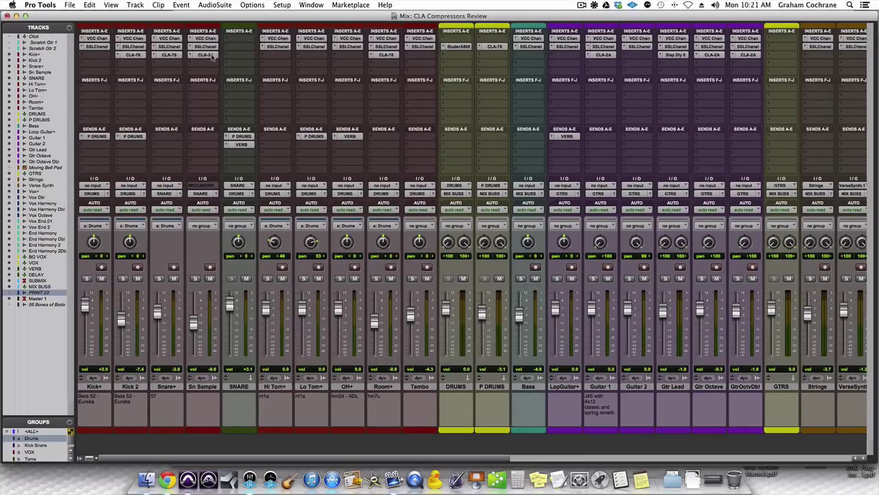
{"action": "left_click", "coordinate": [212, 56]}
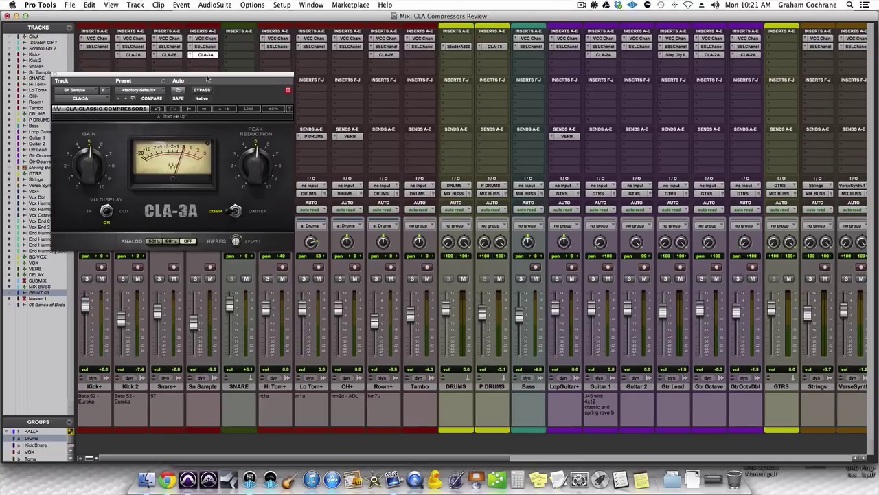
{"action": "left_click_drag", "start_coordinate": [213, 78], "coordinate": [585, 97]}
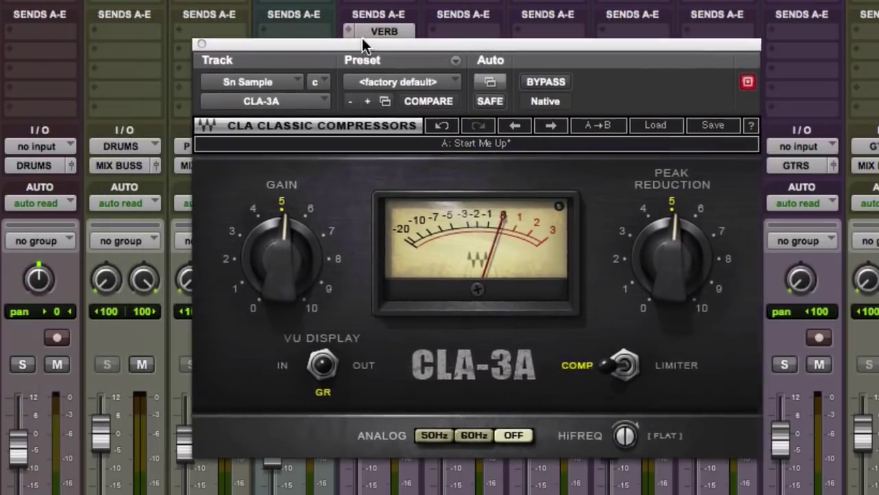
{"action": "left_click_drag", "start_coordinate": [362, 40], "coordinate": [364, 40]}
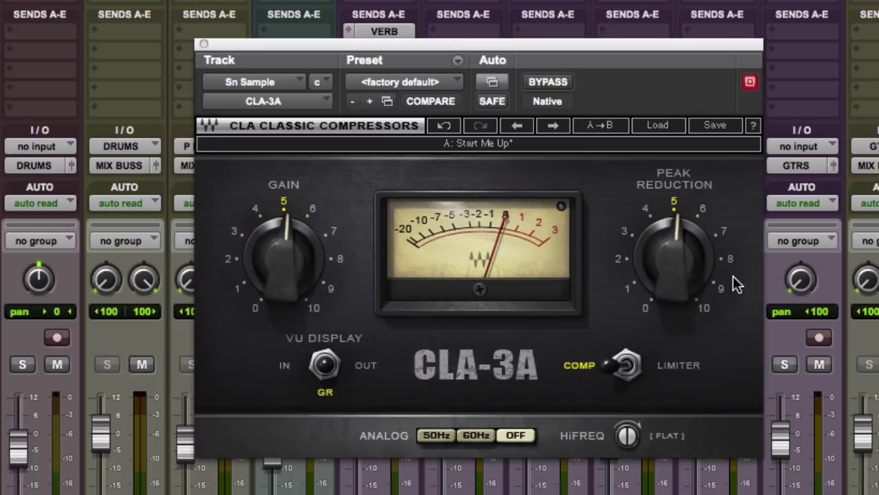
{"action": "left_click", "coordinate": [204, 44]}
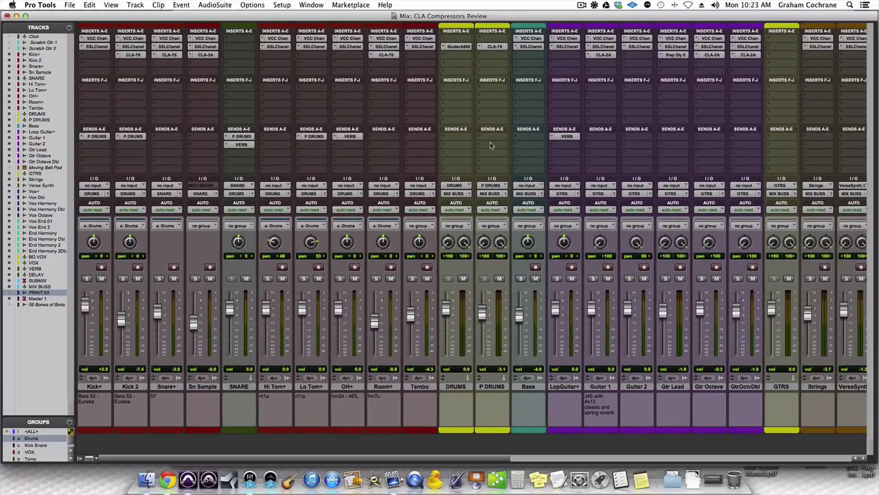
In the Edit window, open the BG VOX CLA-2A and the P DRUMS CLA-76, placed lower down
{"action": "key", "text": "super+equal"}
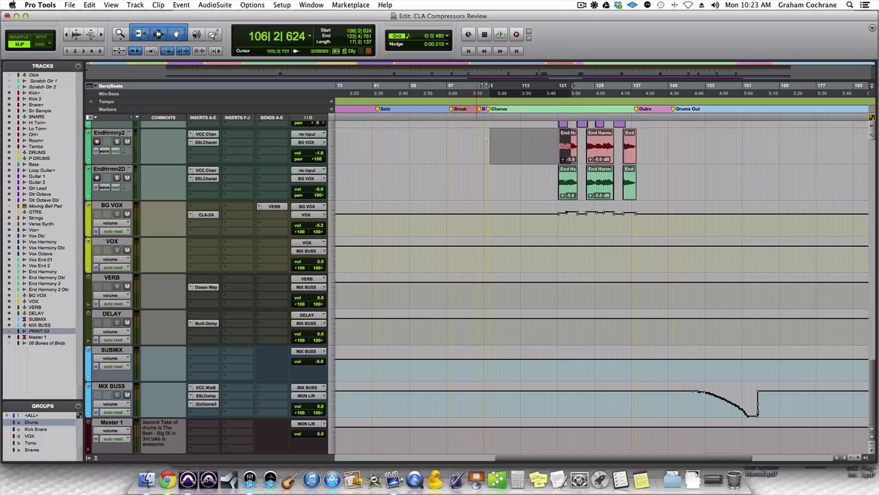
{"action": "left_click", "coordinate": [210, 215]}
{"action": "scroll", "coordinate": [249, 329], "scroll_direction": "up", "scroll_amount": 5}
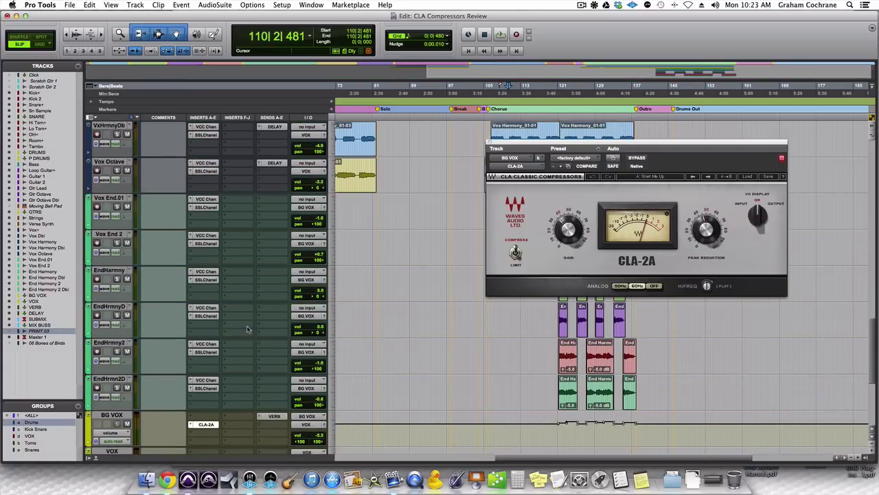
{"action": "scroll", "coordinate": [213, 222], "scroll_direction": "up", "scroll_amount": 5}
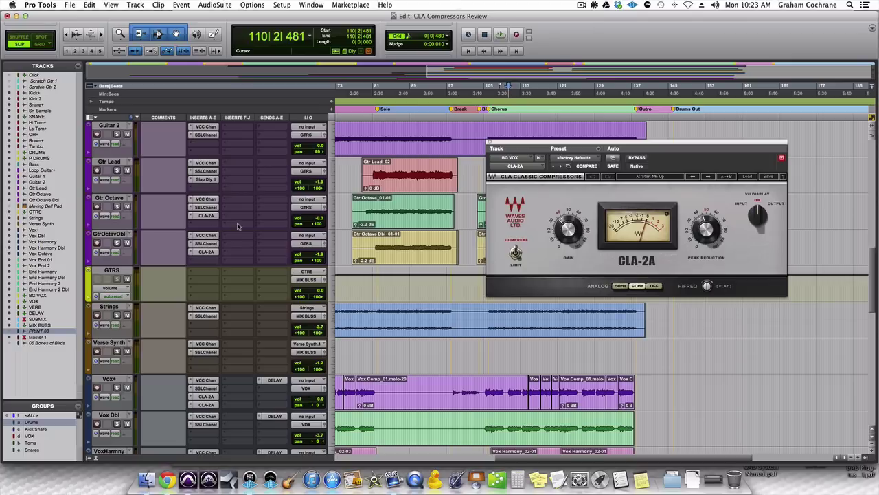
{"action": "scroll", "coordinate": [238, 227], "scroll_direction": "up", "scroll_amount": 5}
{"action": "left_click", "coordinate": [209, 207]}
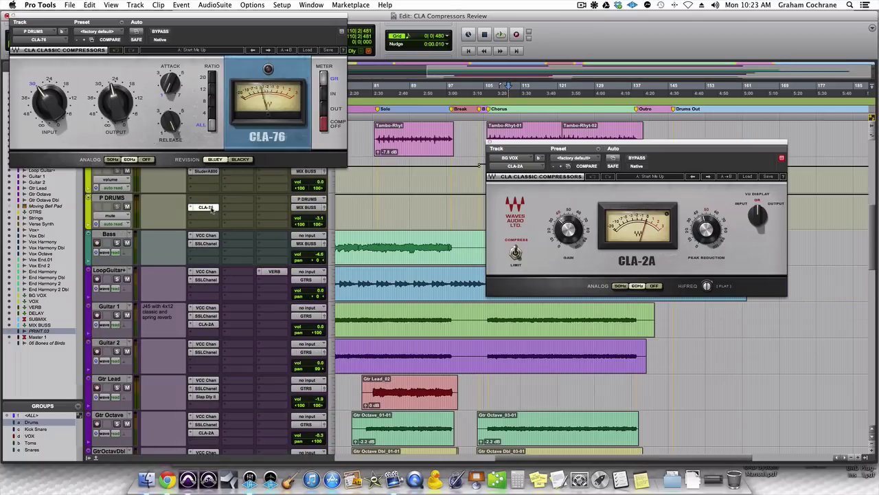
{"action": "left_click_drag", "start_coordinate": [263, 18], "coordinate": [334, 258]}
Open the Room+ CLA-76 in its Blacky revision and move it to the lower right
{"action": "scroll", "coordinate": [265, 183], "scroll_direction": "up", "scroll_amount": 2}
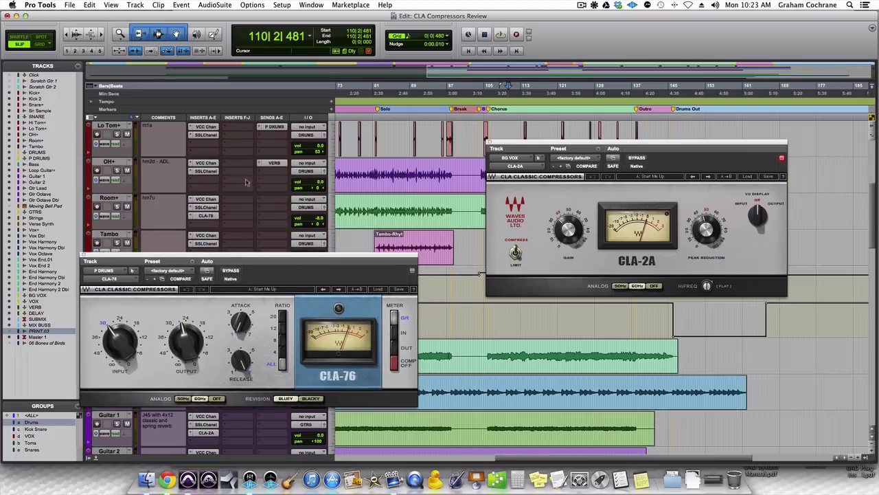
{"action": "left_click", "coordinate": [215, 216]}
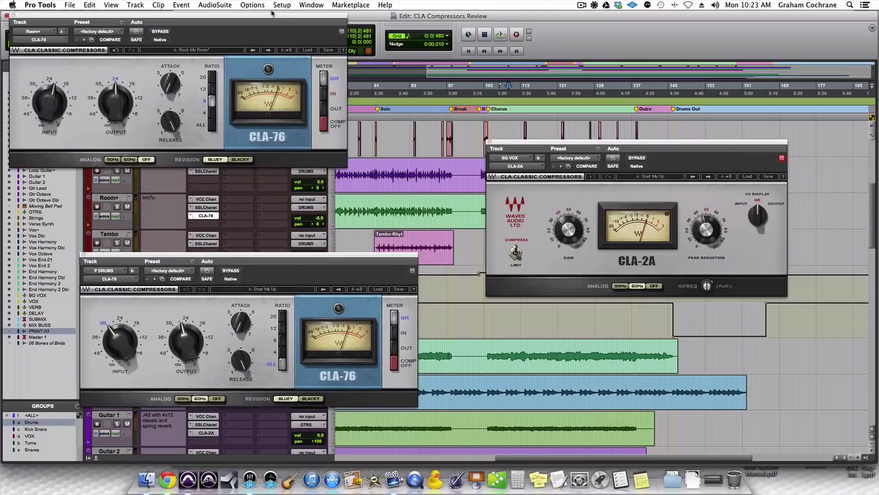
{"action": "left_click", "coordinate": [238, 159]}
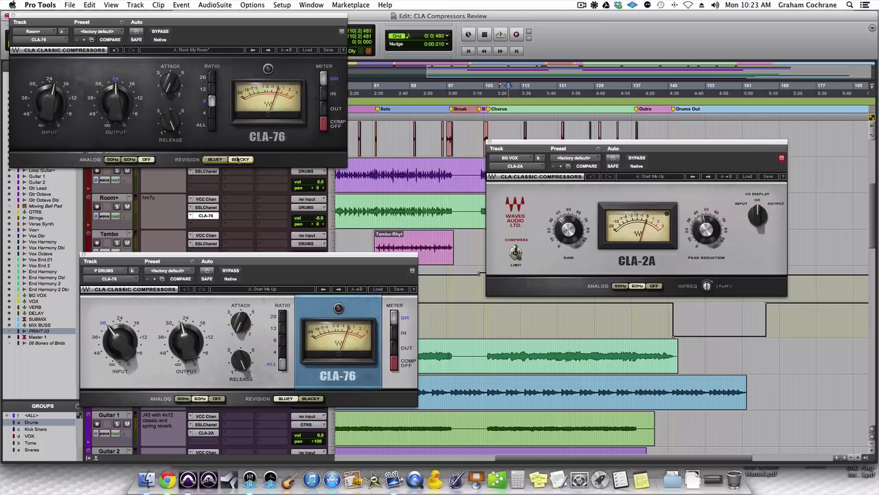
{"action": "key", "text": "super+equal"}
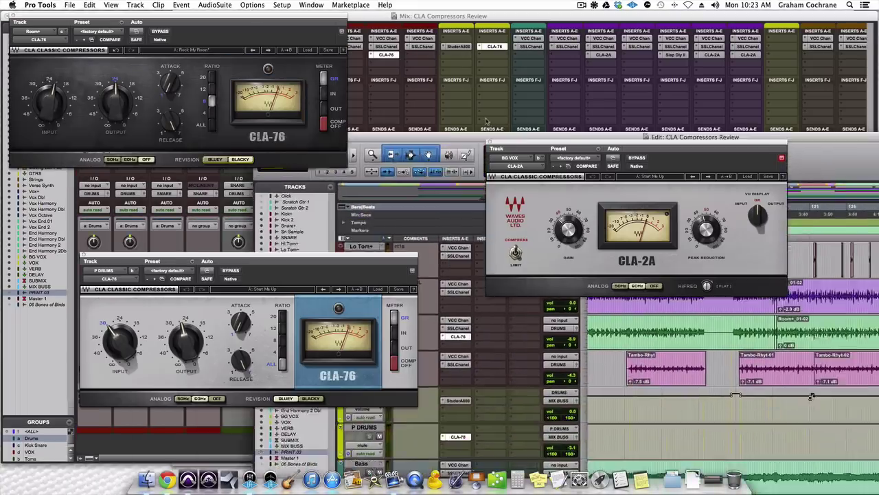
{"action": "key", "text": "super+equal"}
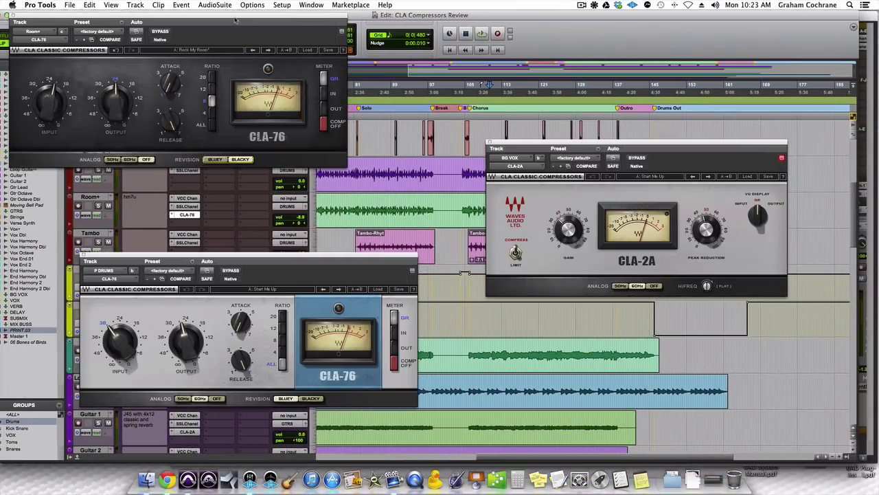
{"action": "left_click_drag", "start_coordinate": [235, 22], "coordinate": [720, 326]}
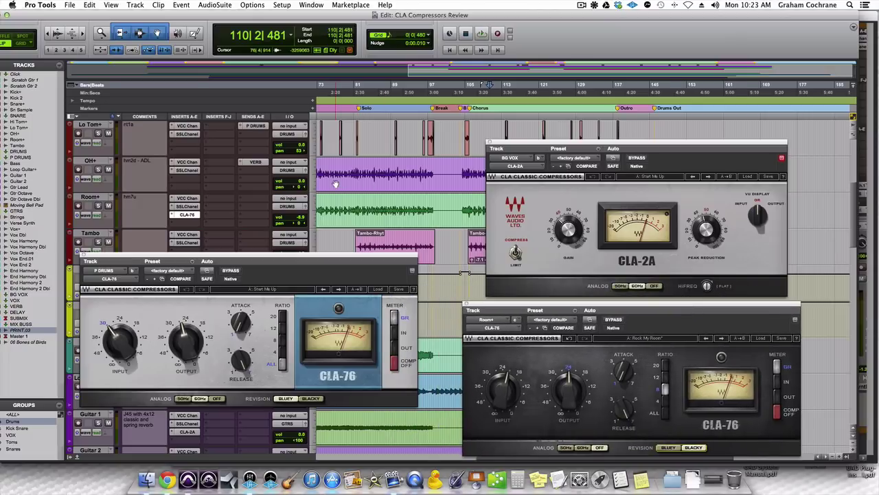
Open the Sn Sample CLA-3A at the upper middle and nudge the CLA-2A up and left
{"action": "scroll", "coordinate": [335, 184], "scroll_direction": "right", "scroll_amount": 5}
{"action": "scroll", "coordinate": [334, 184], "scroll_direction": "up", "scroll_amount": 5}
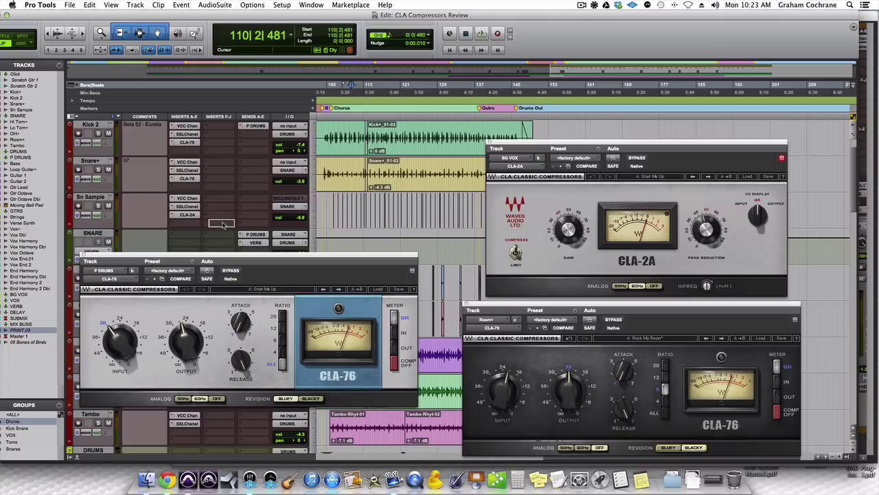
{"action": "left_click", "coordinate": [188, 217]}
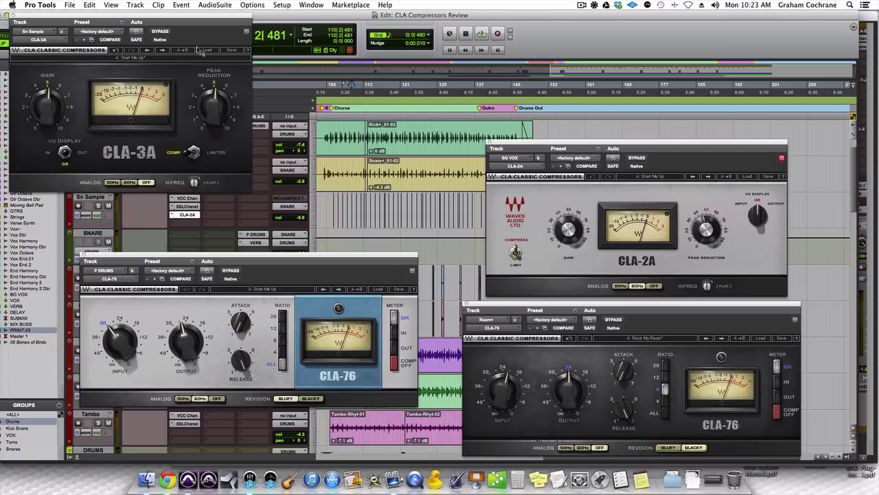
{"action": "left_click_drag", "start_coordinate": [198, 17], "coordinate": [330, 49]}
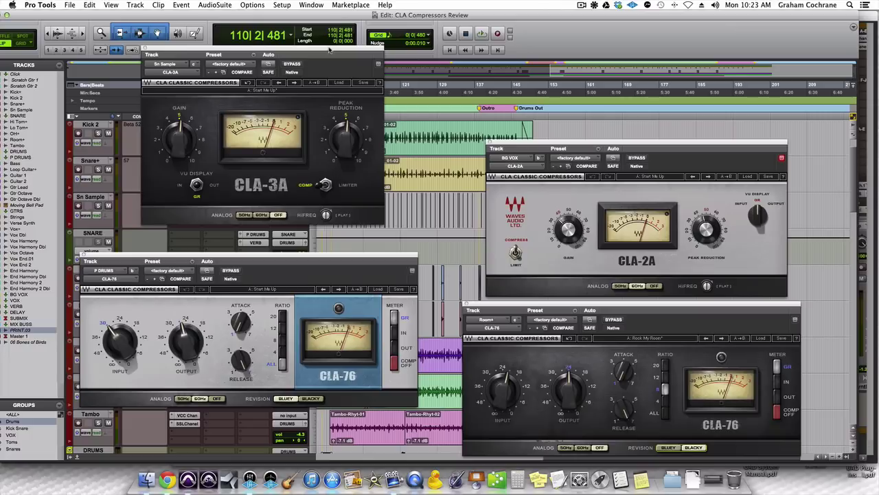
{"action": "left_click_drag", "start_coordinate": [587, 143], "coordinate": [574, 122]}
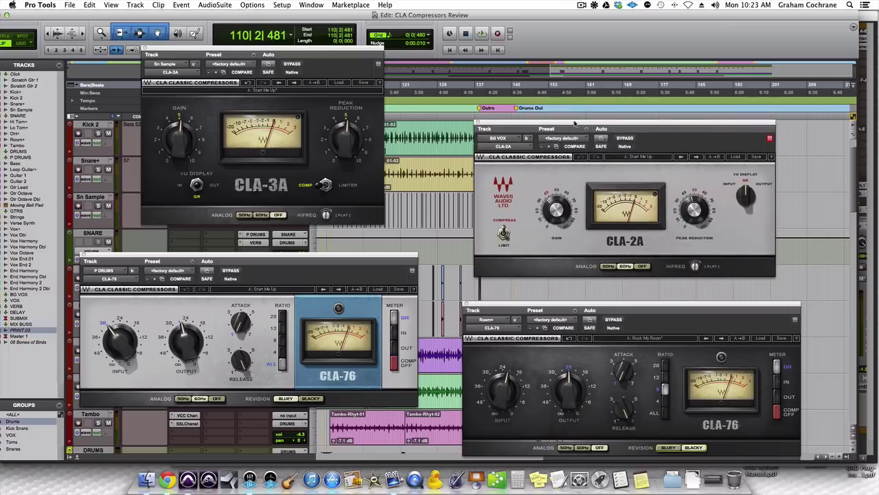